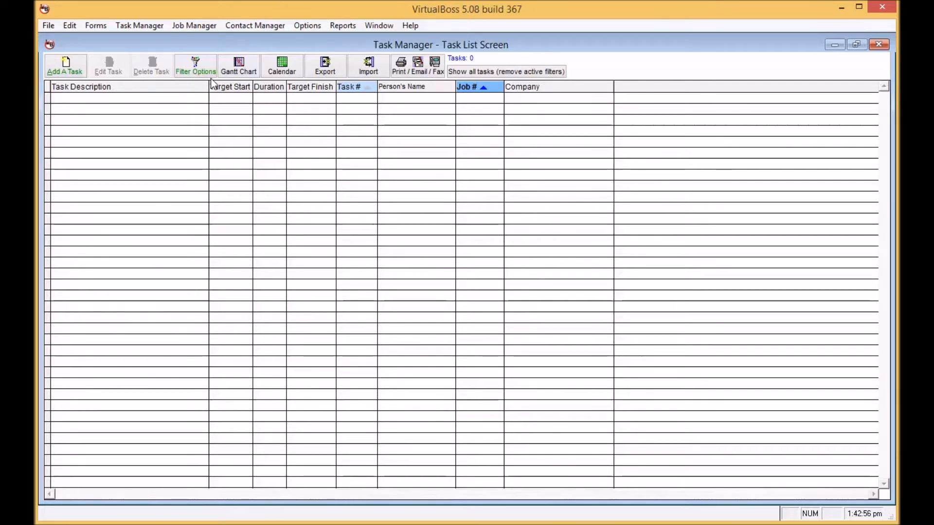
Step: Add a job named 'New Job' in Job Manager and save its details
{"action": "left_click", "coordinate": [195, 26]}
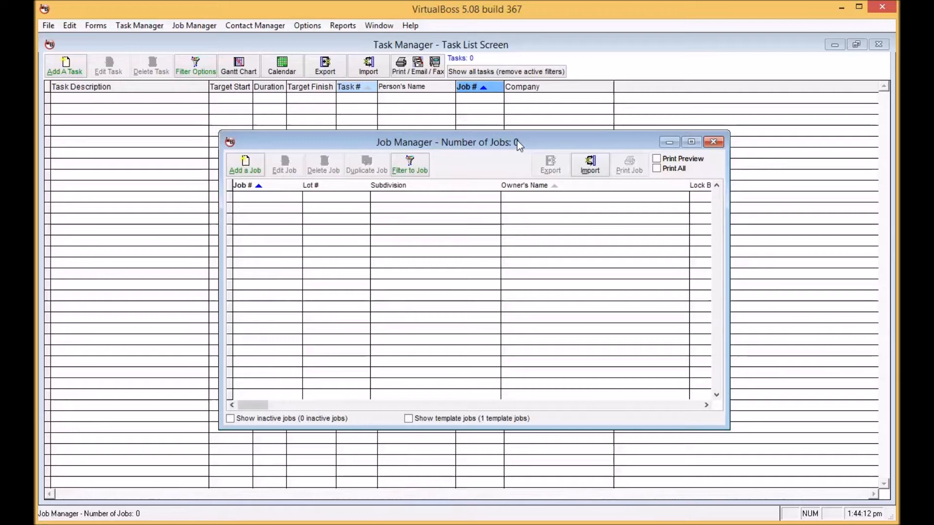
{"action": "left_click", "coordinate": [245, 172]}
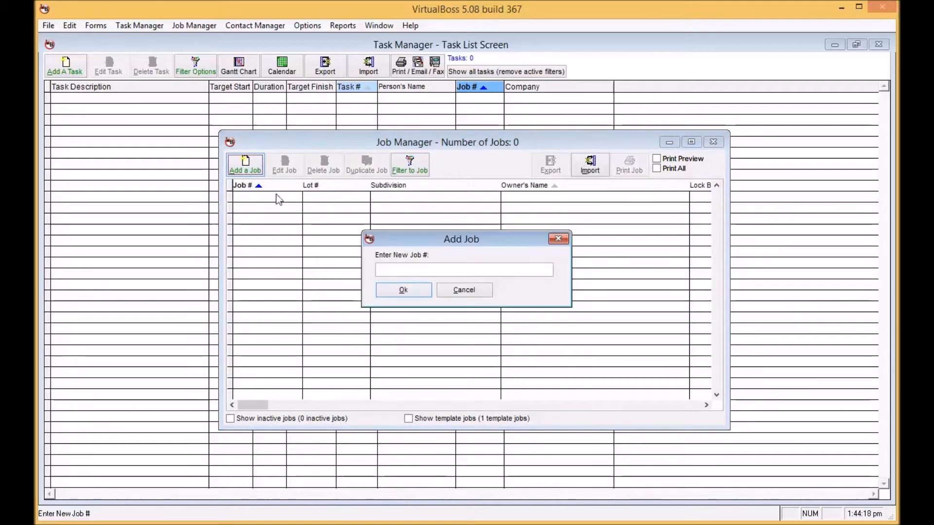
{"action": "type", "text": "New Job"}
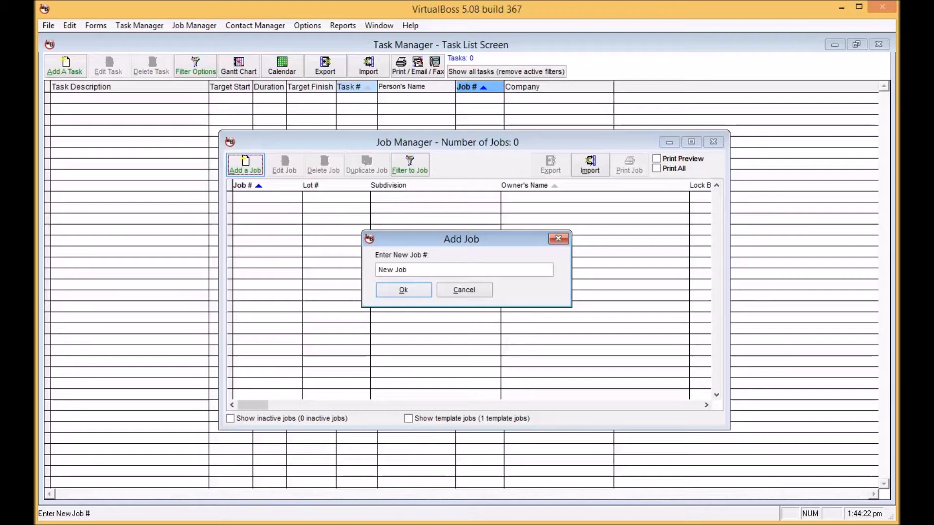
{"action": "left_click", "coordinate": [391, 293]}
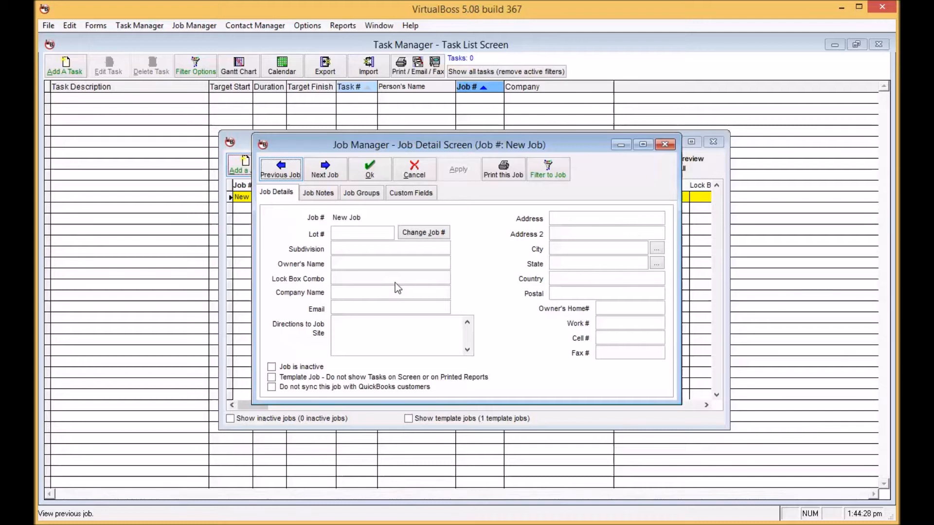
{"action": "left_click", "coordinate": [371, 174]}
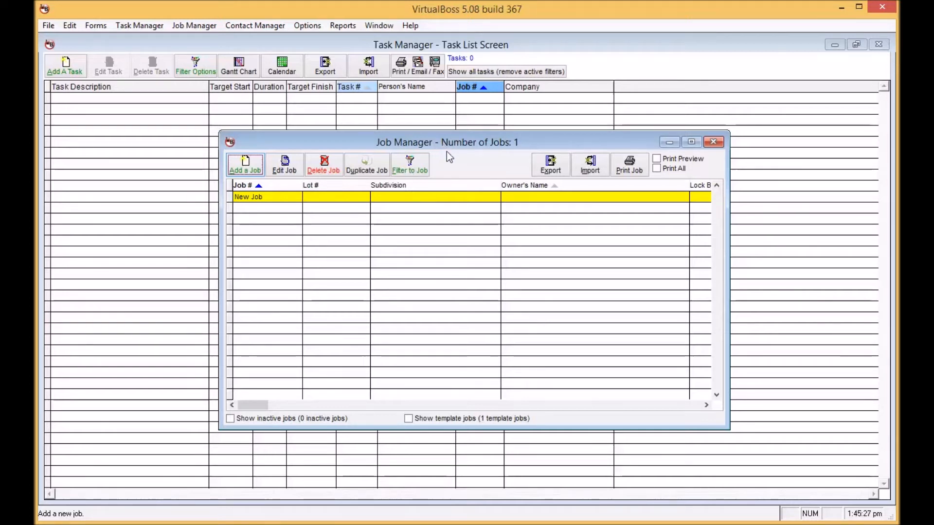
Step: Close Job Manager and begin a new task from the Task List
{"action": "left_click", "coordinate": [713, 142]}
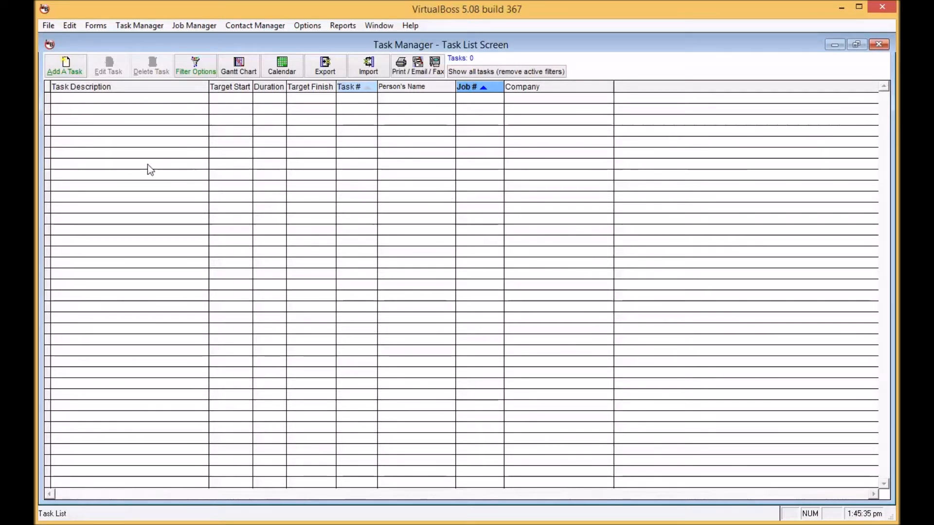
{"action": "left_click", "coordinate": [66, 76]}
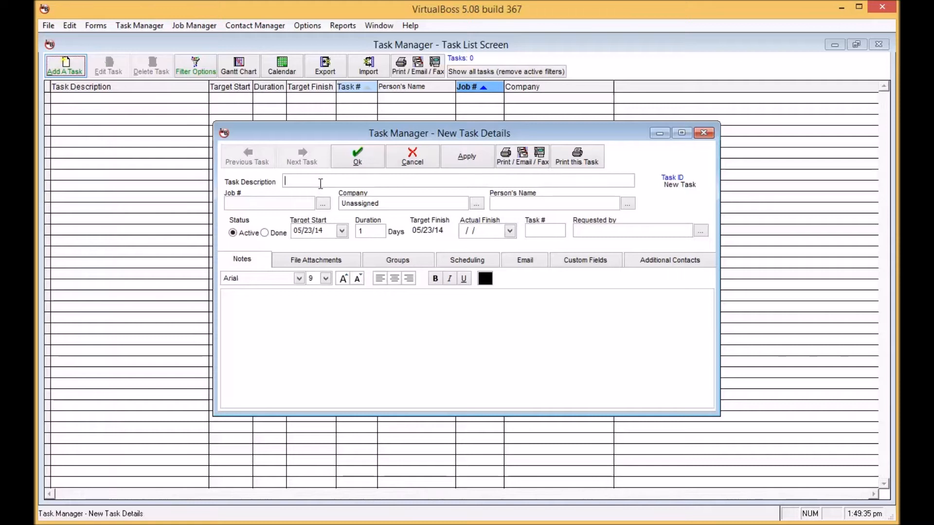
Step: Save the task 'dig hole for foundation' with Job # set to New Job
{"action": "type", "text": "dig hole fo"}
{"action": "type", "text": "r foundation"}
{"action": "type", "text": "New Job"}
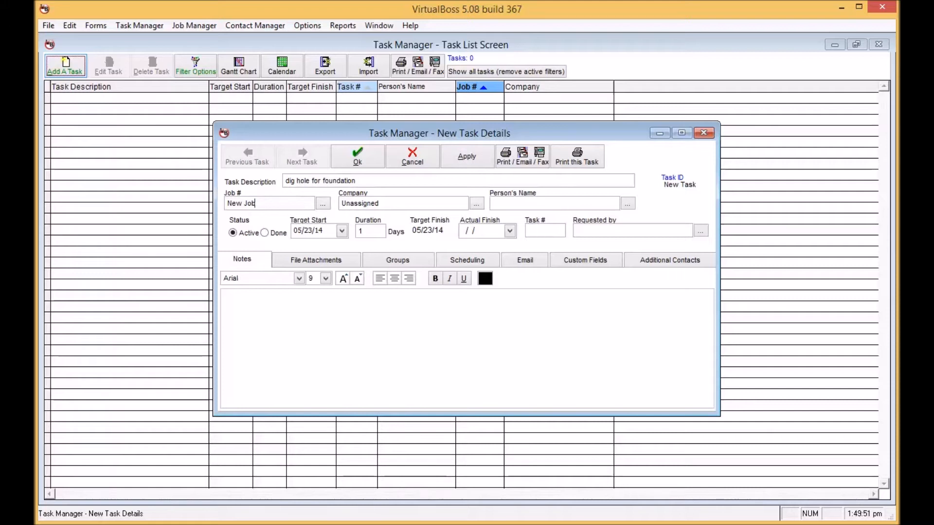
{"action": "left_click", "coordinate": [460, 162]}
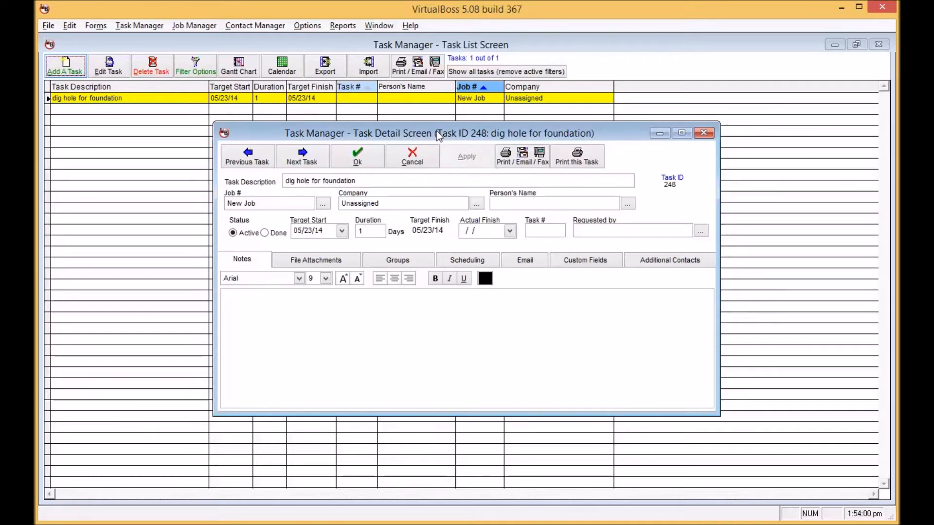
{"action": "left_click", "coordinate": [370, 154]}
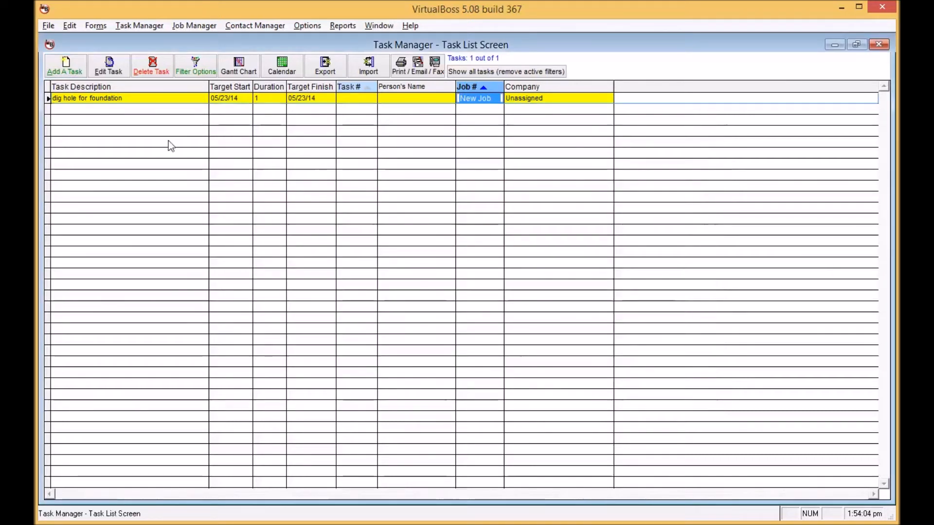
Step: Add the task 'build foundation' under New Job, then review its saved details
{"action": "left_click", "coordinate": [76, 70]}
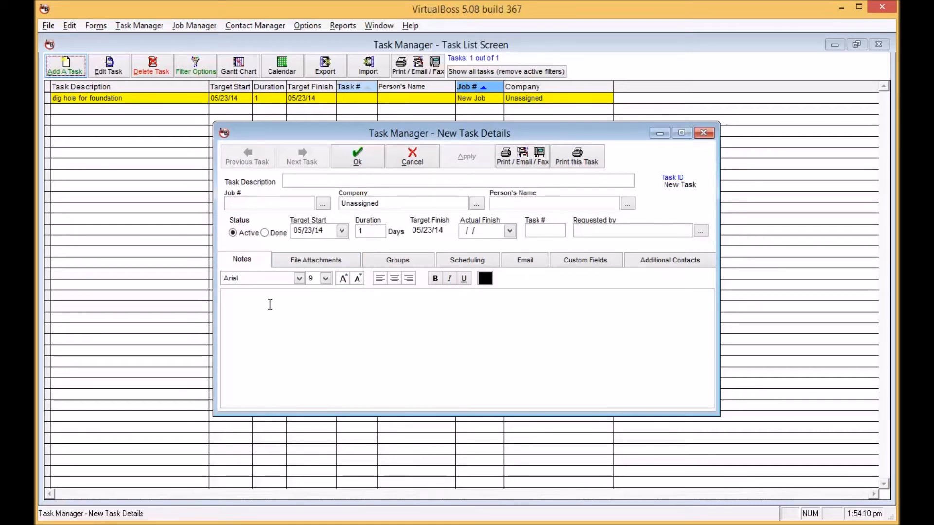
{"action": "type", "text": "build foundation"}
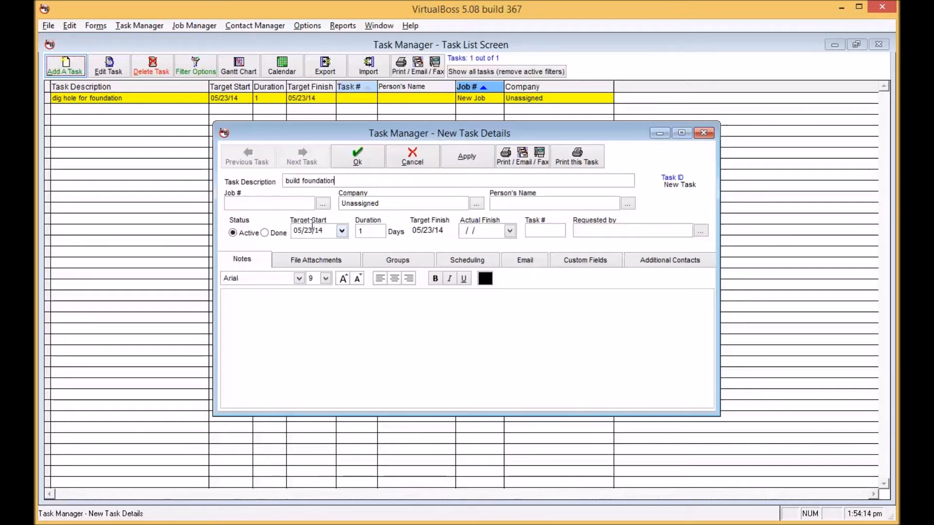
{"action": "left_click", "coordinate": [258, 203]}
{"action": "type", "text": "New Job"}
{"action": "left_click", "coordinate": [357, 156]}
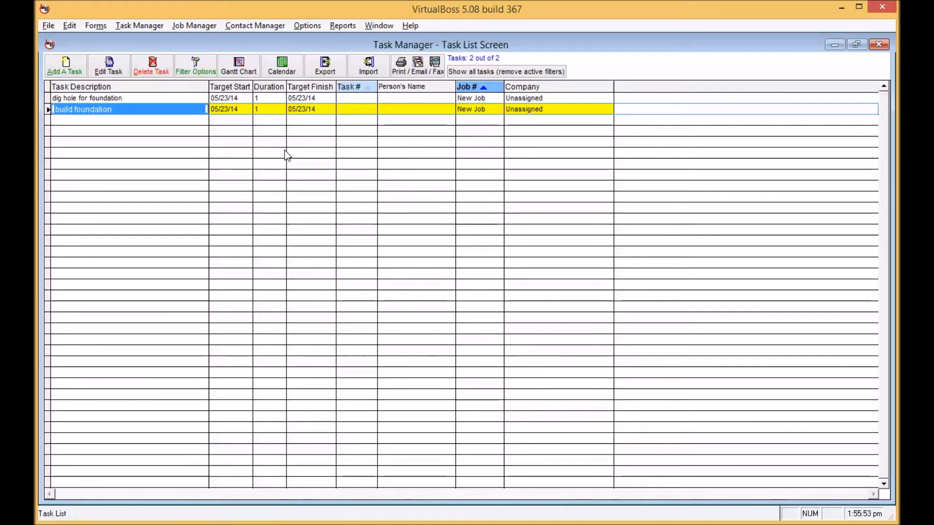
{"action": "double_click", "coordinate": [166, 110]}
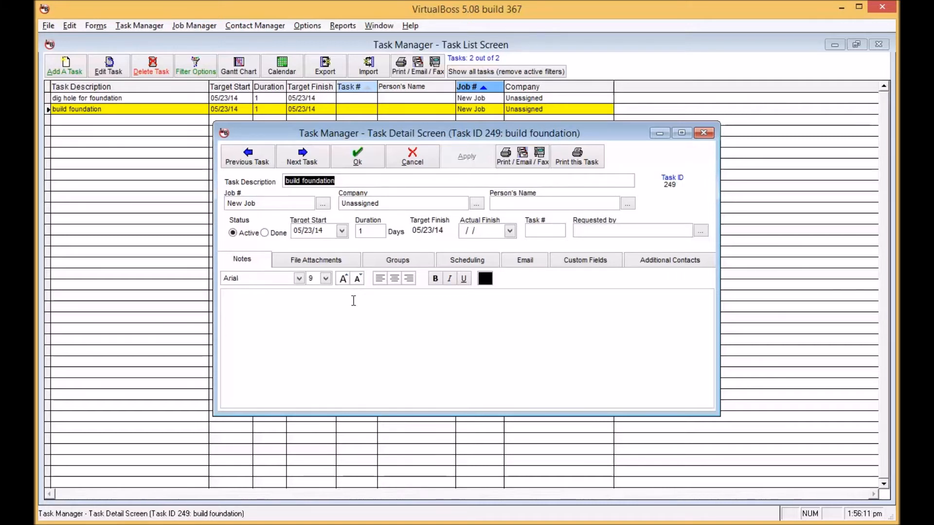
{"action": "left_click", "coordinate": [357, 157]}
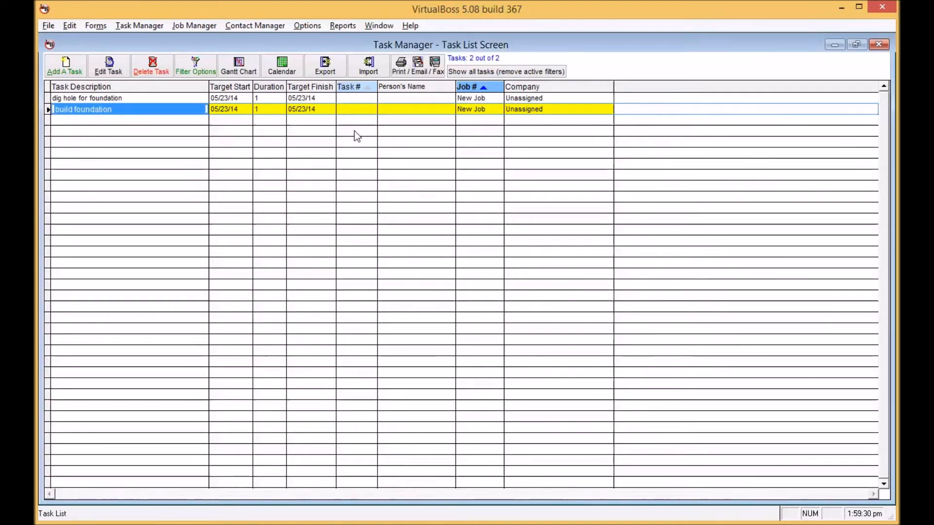
Step: Add the task 'Backfill' with Job # set to New Job and save it
{"action": "left_click", "coordinate": [68, 68]}
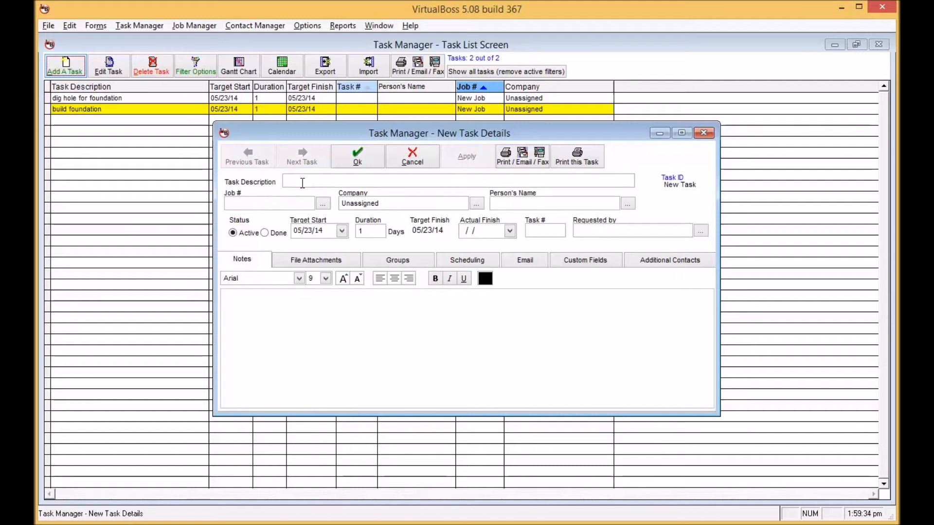
{"action": "type", "text": "Backfil"}
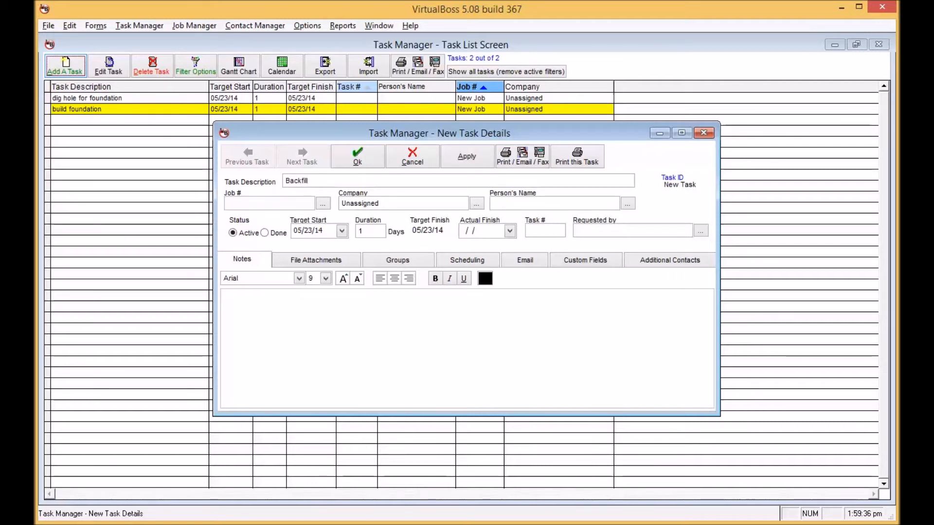
{"action": "type", "text": "l"}
{"action": "left_click", "coordinate": [244, 203]}
{"action": "type", "text": "New Job"}
{"action": "left_click", "coordinate": [355, 157]}
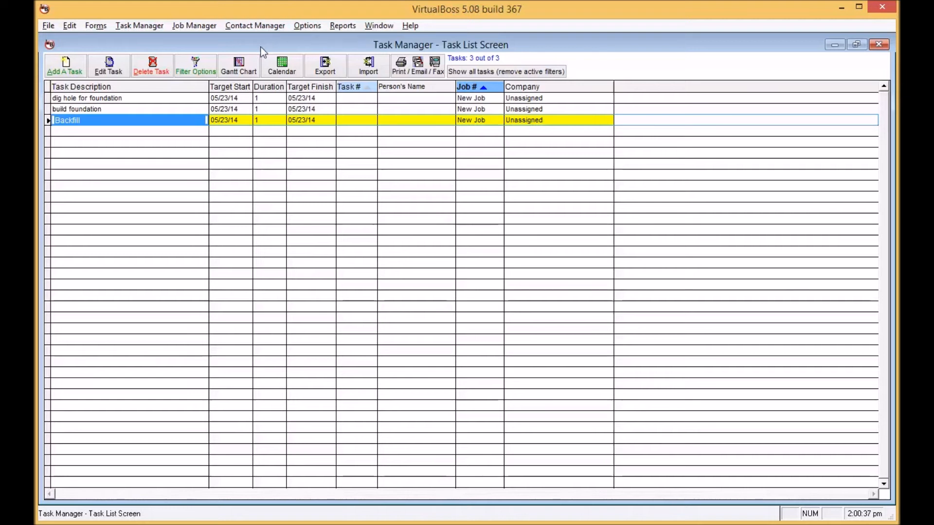
Step: Filter the task list by New Job and start another new task
{"action": "left_click", "coordinate": [205, 72]}
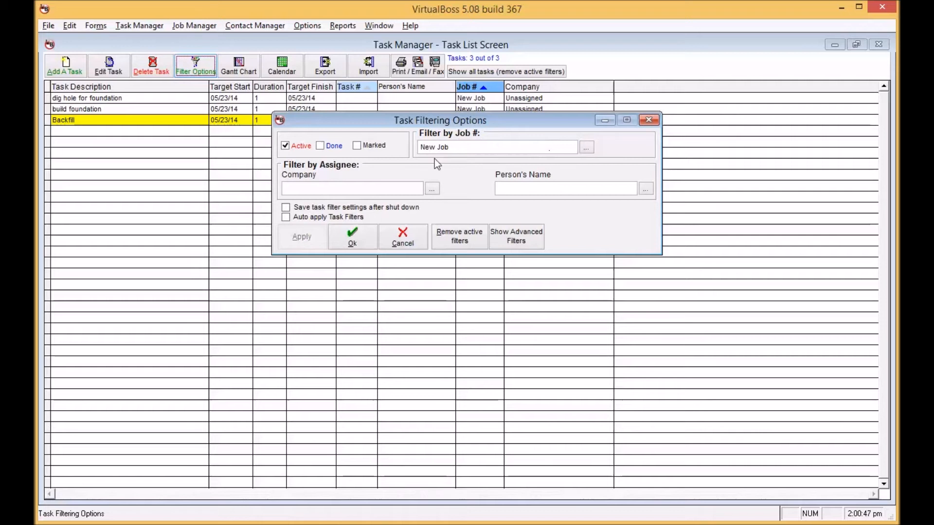
{"action": "left_click", "coordinate": [352, 237]}
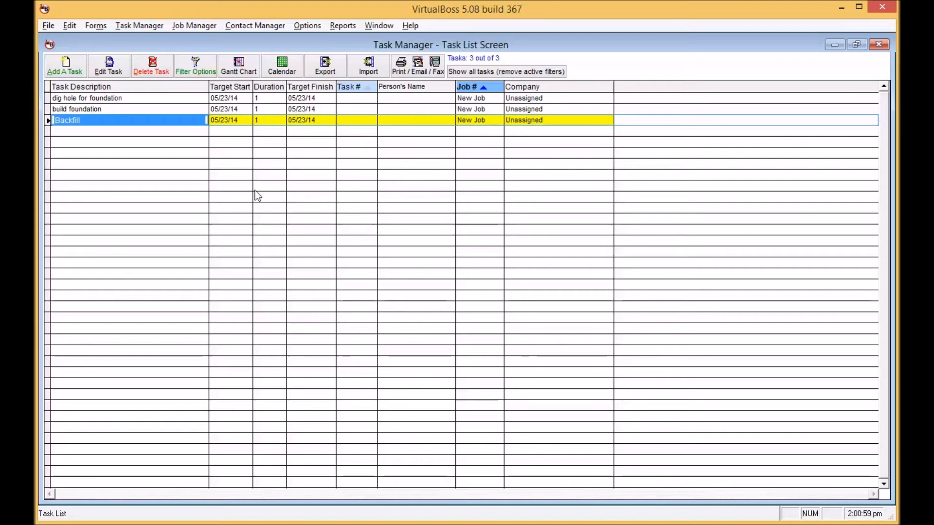
{"action": "left_click", "coordinate": [79, 76]}
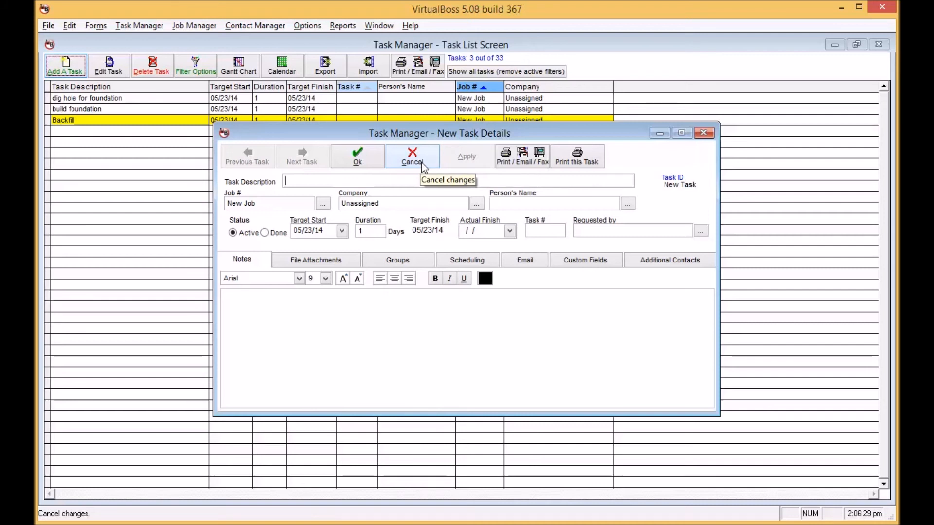
{"action": "left_click", "coordinate": [422, 164]}
{"action": "left_click", "coordinate": [195, 65]}
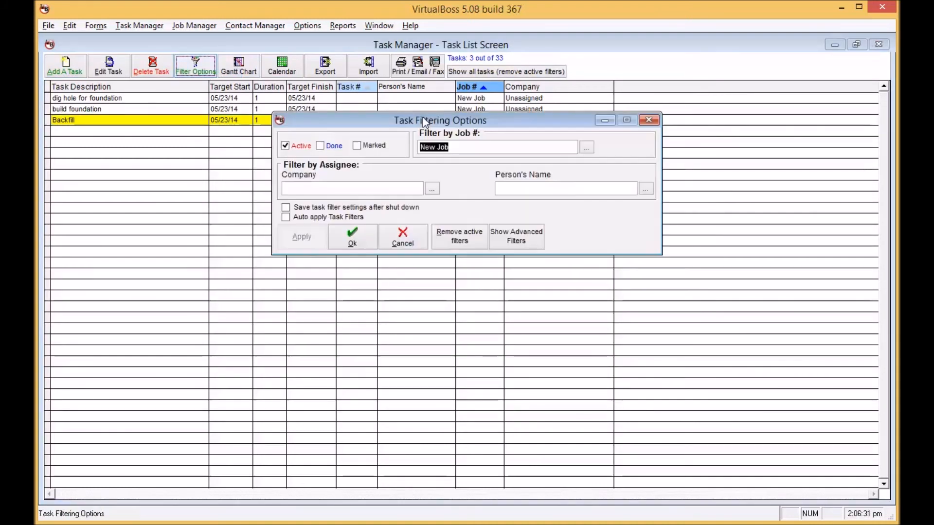
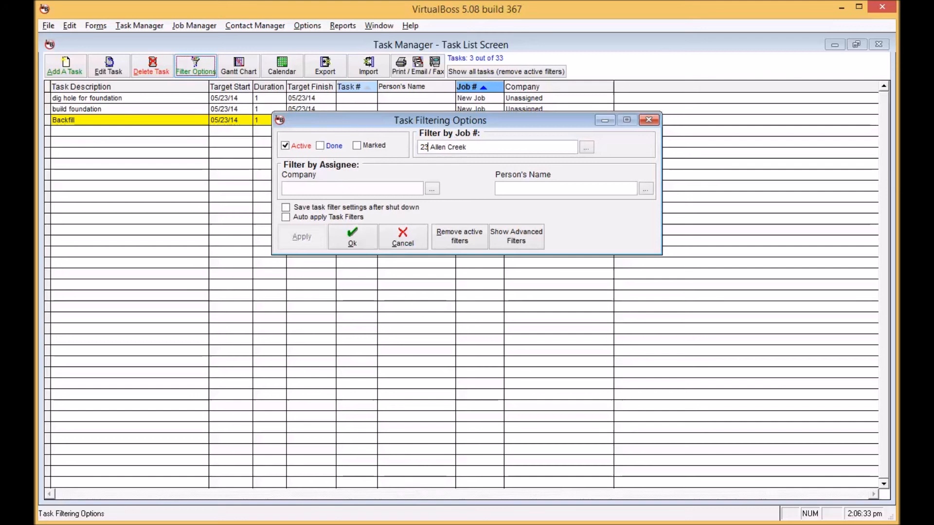
{"action": "left_click", "coordinate": [358, 232]}
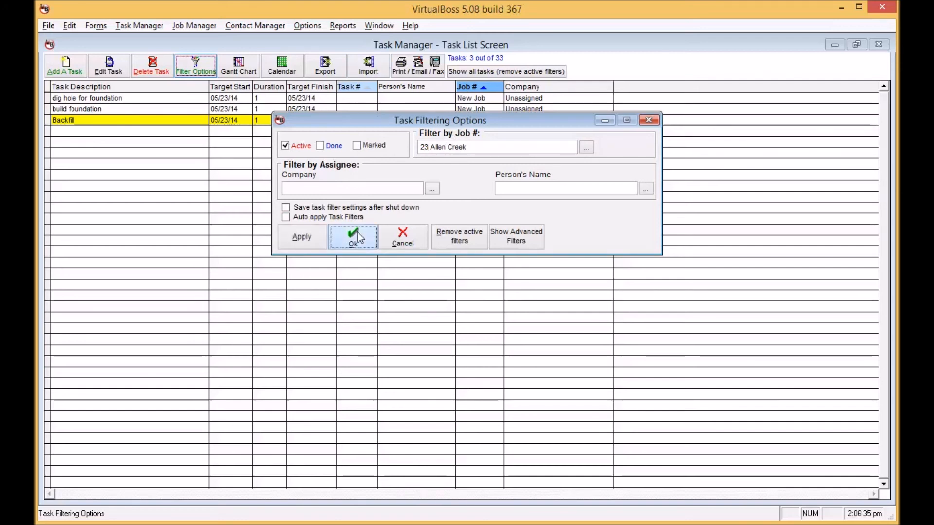